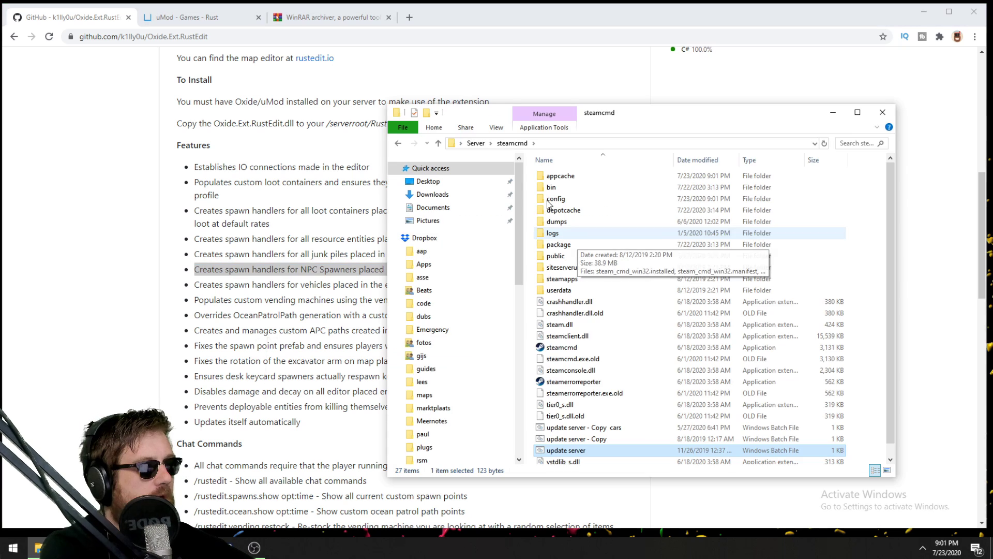
- Download the Windows build of Oxide for Rust from the uMod site and open the downloaded archive
click(184, 17)
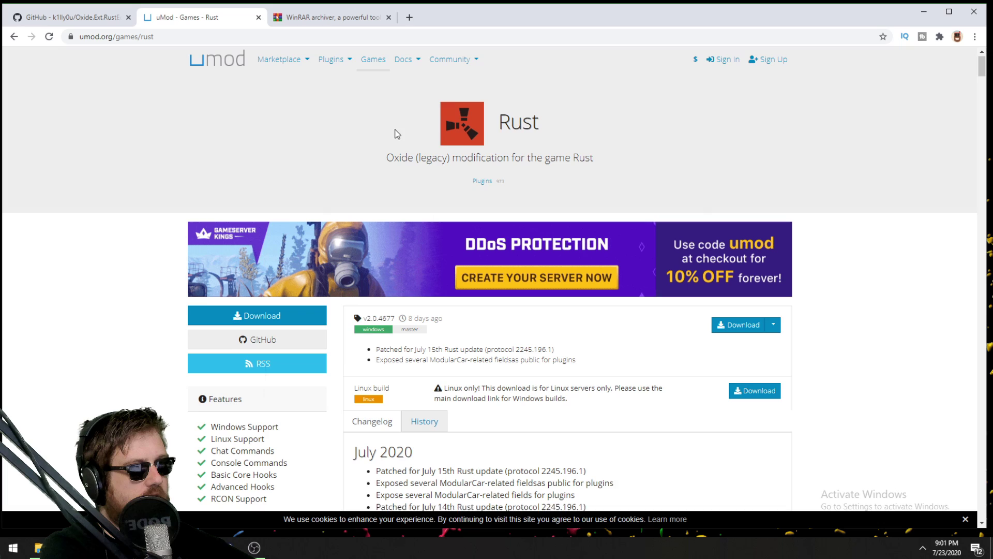
click(382, 67)
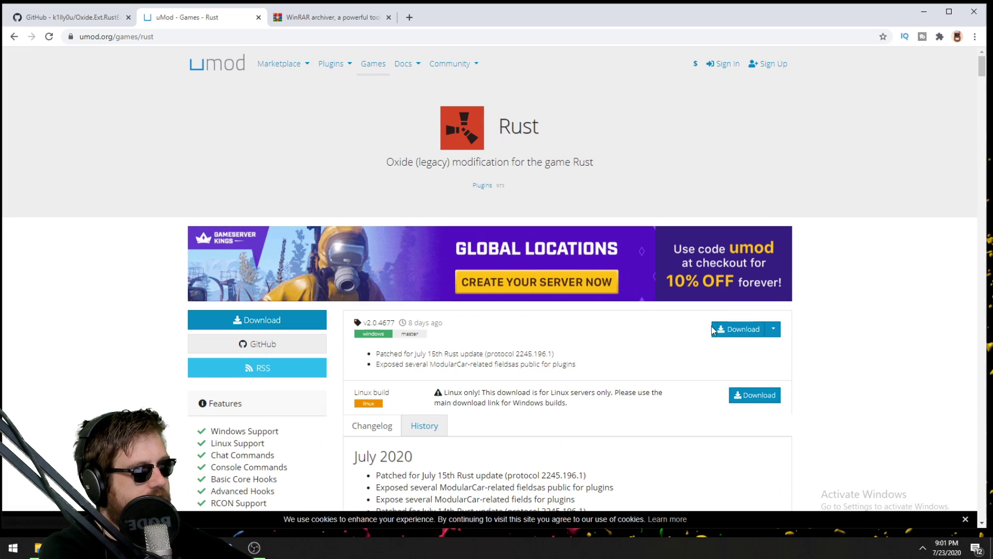
click(726, 336)
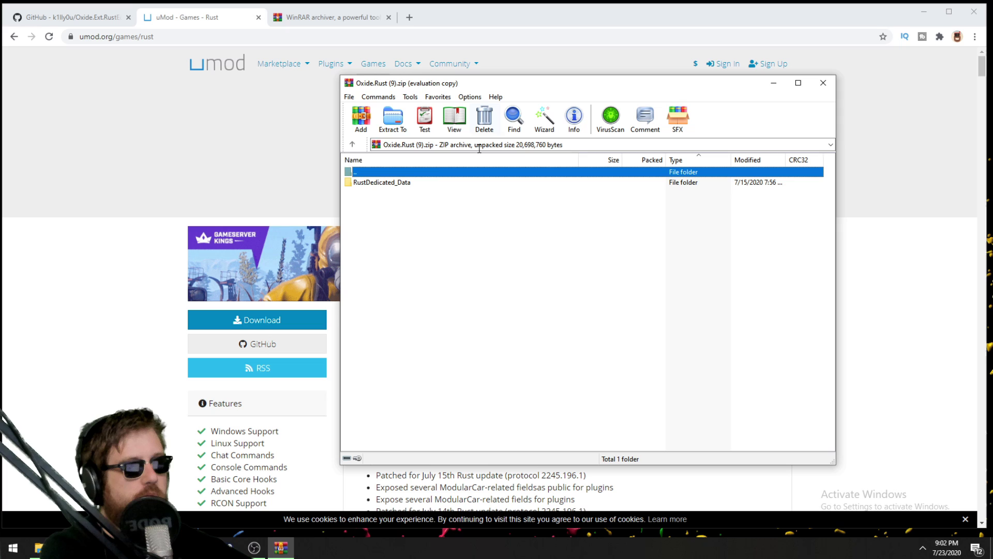
- Check the WinRAR downloads page on rarlab.com and return to the uMod Rust page
click(332, 11)
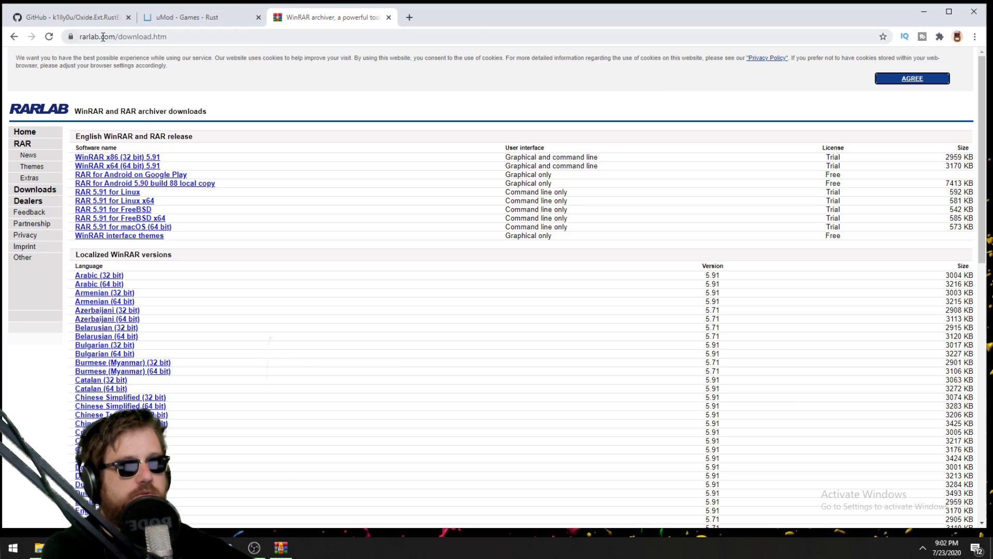
drag(79, 36, 161, 37)
click(48, 192)
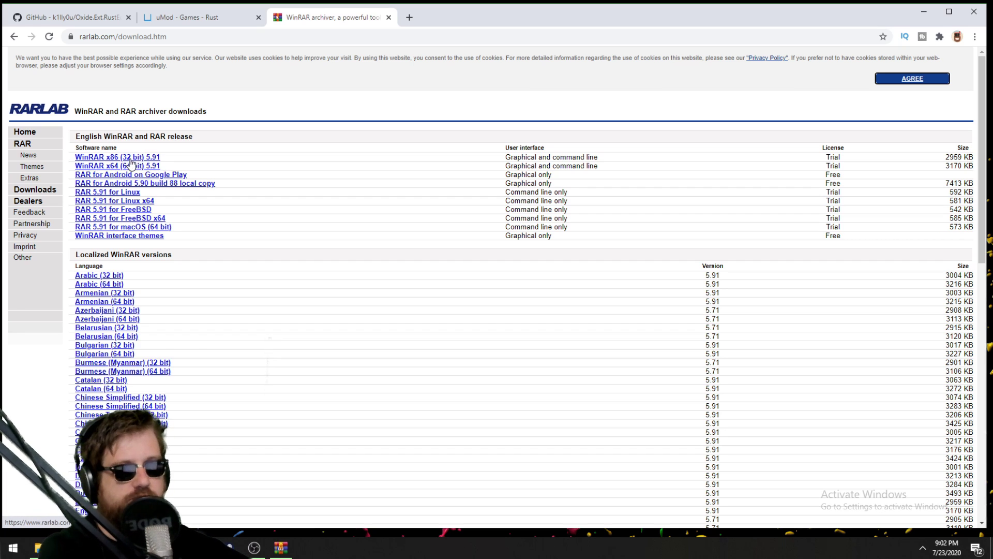
click(197, 17)
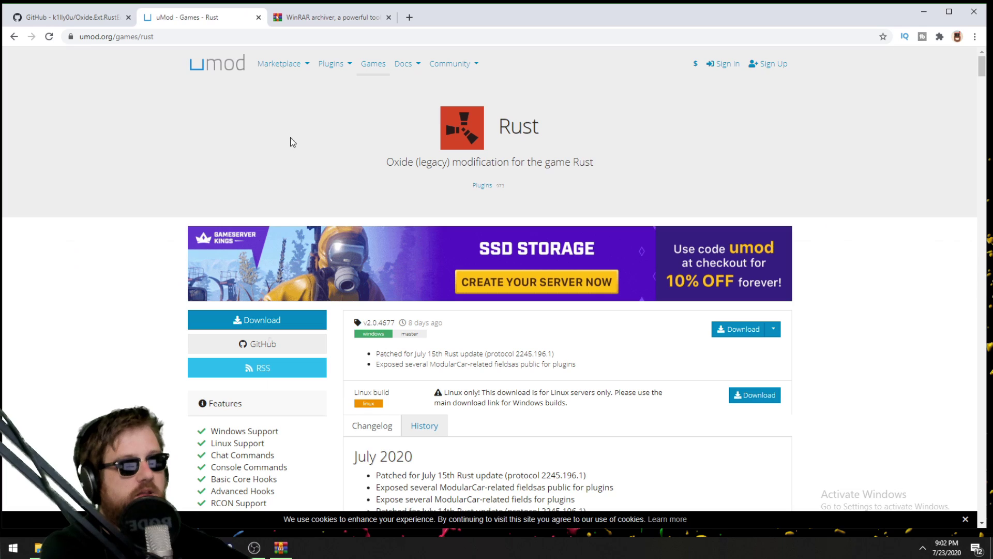
- Extract the RustDedicated_Data folder from the Oxide.Rust archive into the RustServerFiles folder, replacing the files with the same names
click(281, 547)
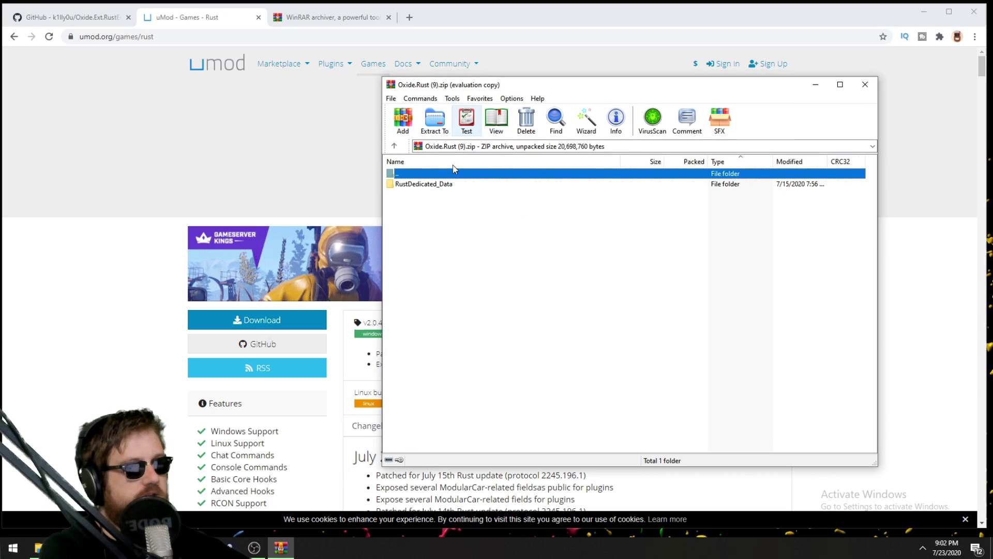
click(426, 186)
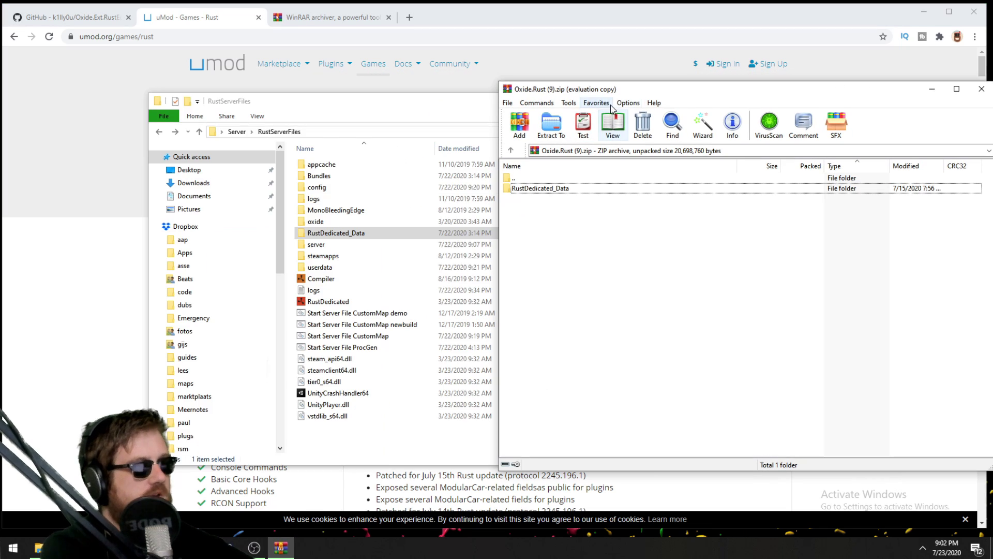
drag(639, 91, 663, 95)
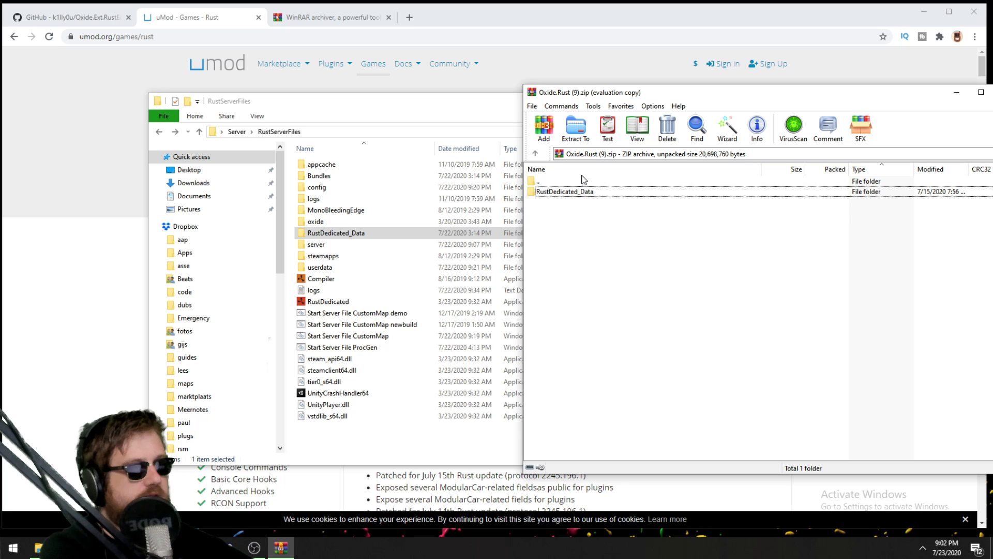
click(477, 233)
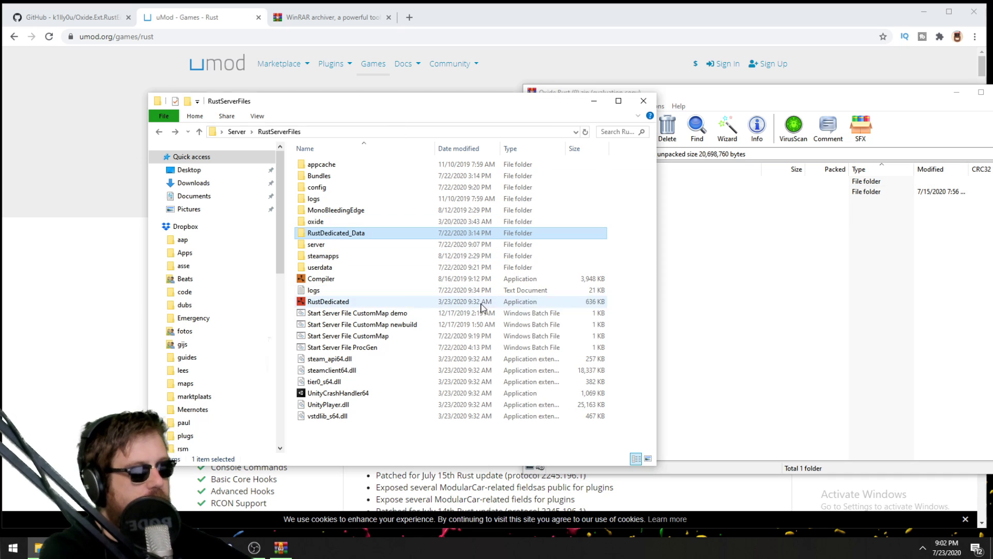
click(672, 217)
drag(540, 192, 325, 437)
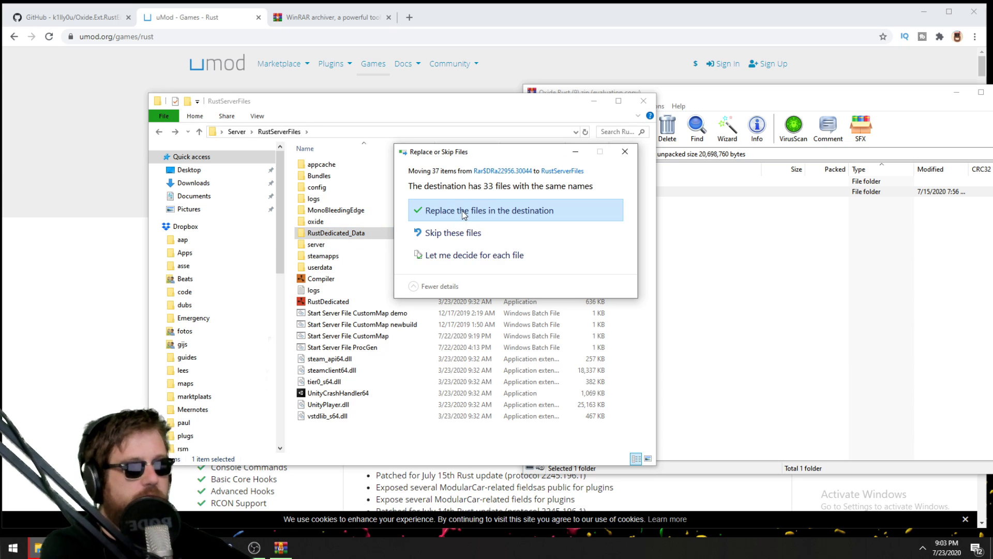
click(463, 210)
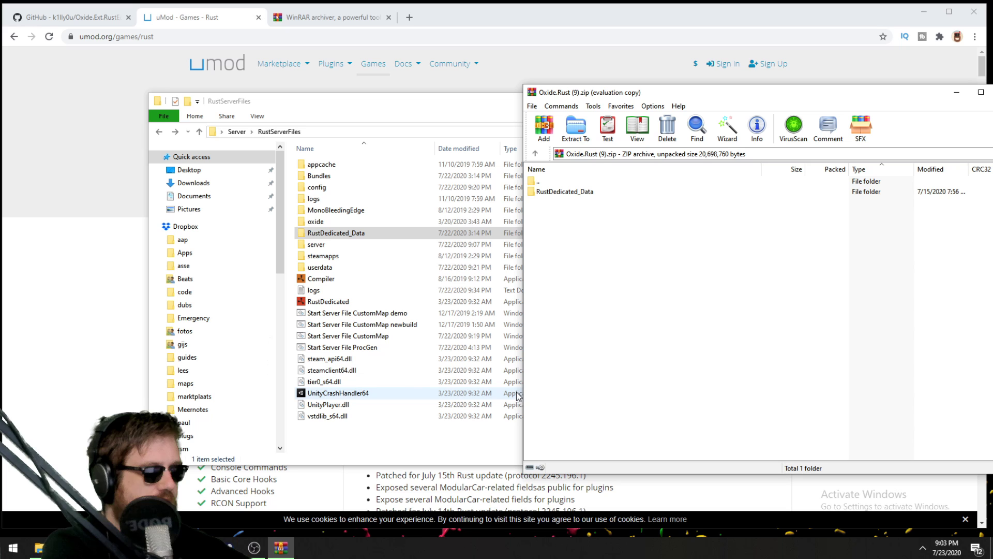
- Review the Oxide.Ext.RustEdit install instructions on GitHub, download the repository as a ZIP and open the archive
click(61, 19)
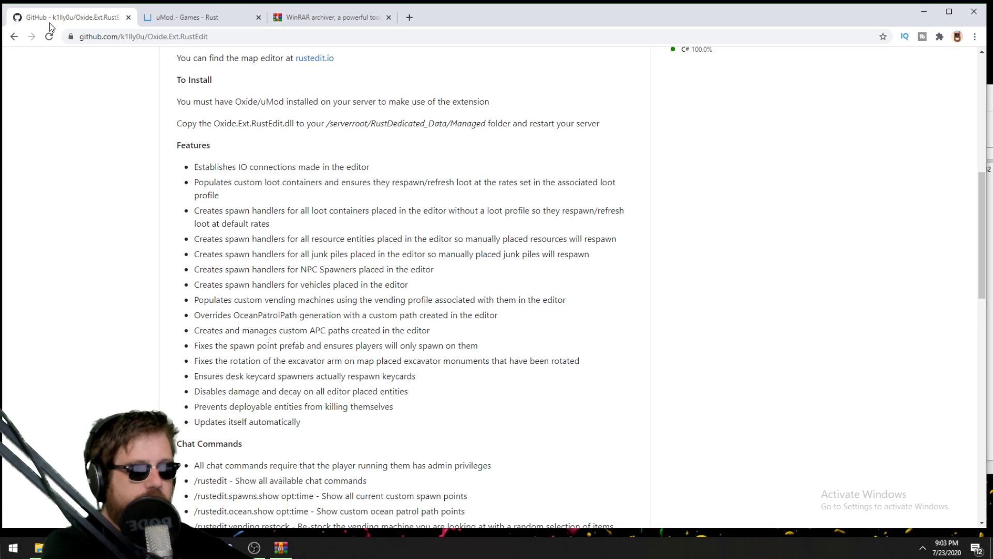
scroll(163, 235, up, 3)
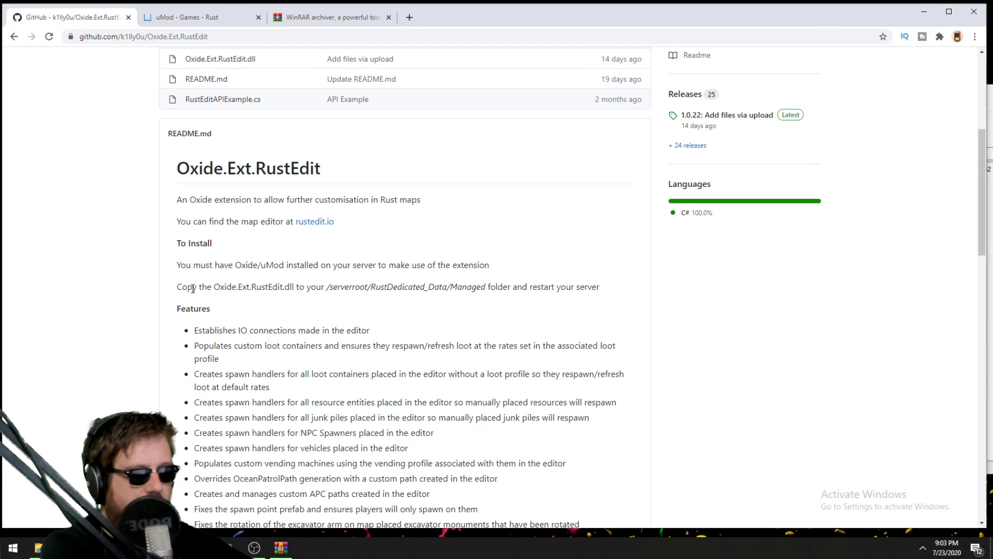
drag(216, 286, 513, 287)
click(549, 328)
scroll(548, 328, up, 5)
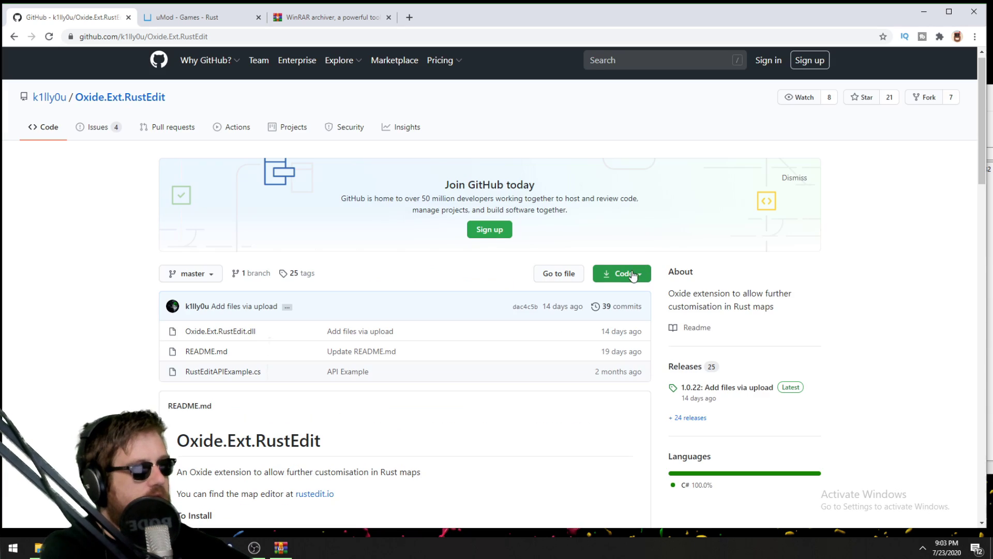
click(631, 279)
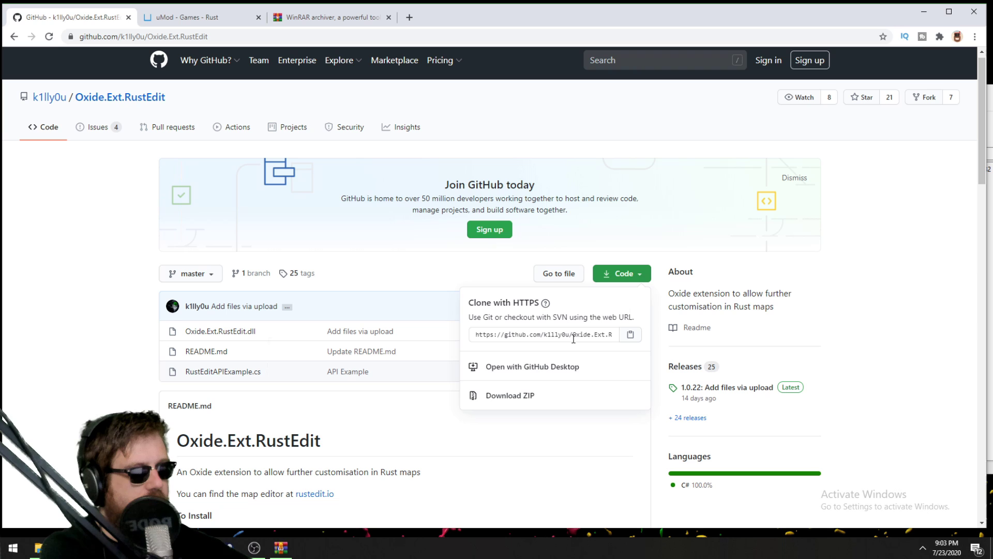
click(510, 396)
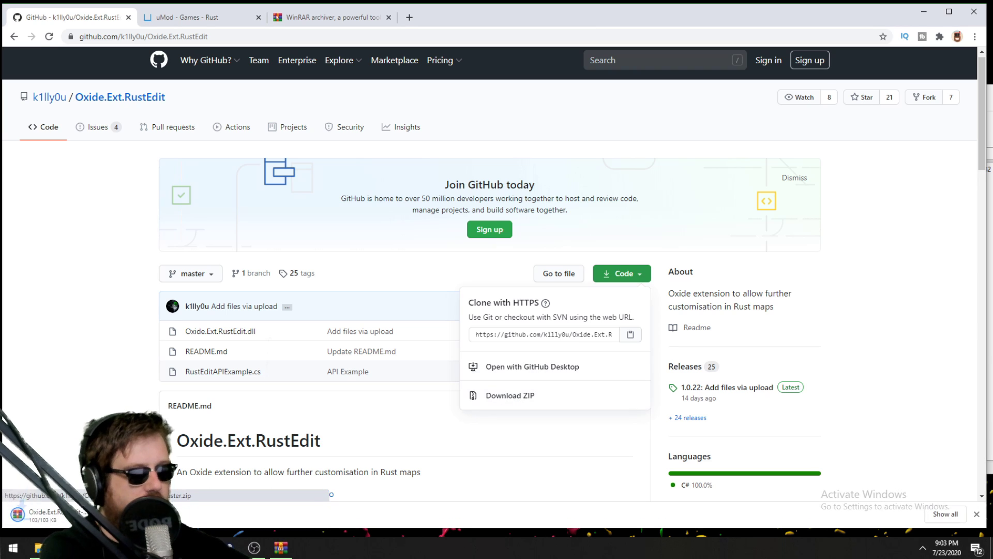
click(47, 515)
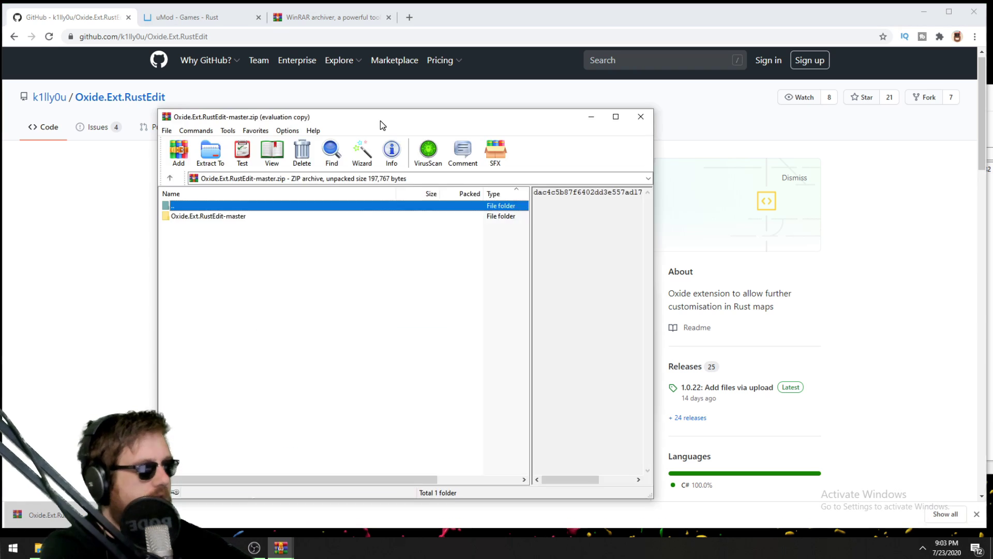
- Select Oxide.Ext.RustEdit.dll in the archive's Oxide.Ext.RustEdit-master folder and open the server's RustDedicated_Data\Managed folder alongside it
drag(380, 120, 408, 103)
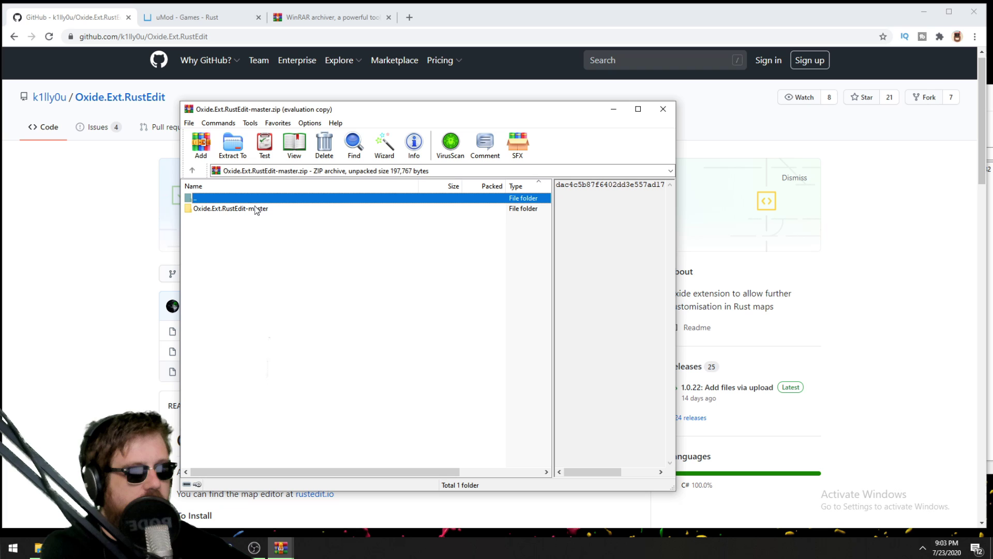
double_click(224, 210)
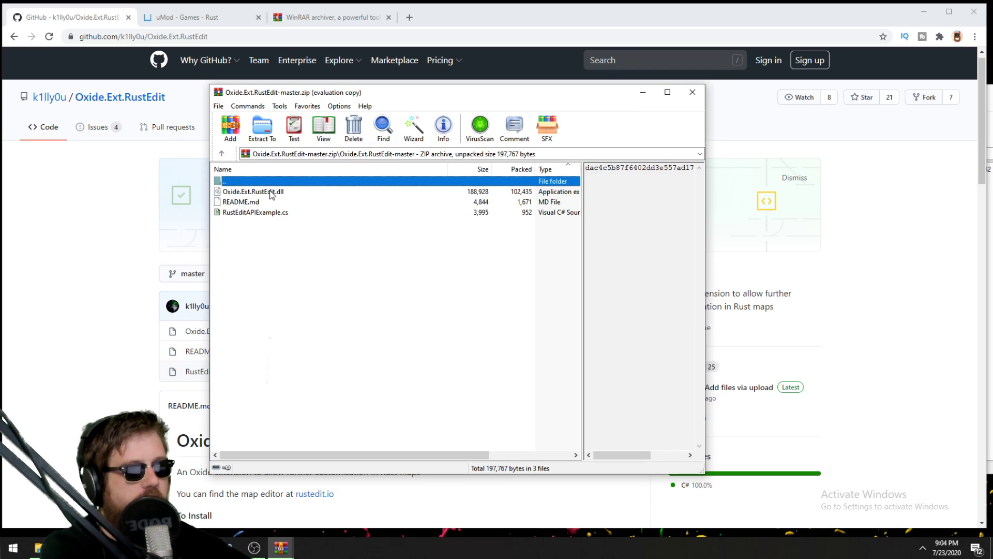
click(271, 192)
click(38, 548)
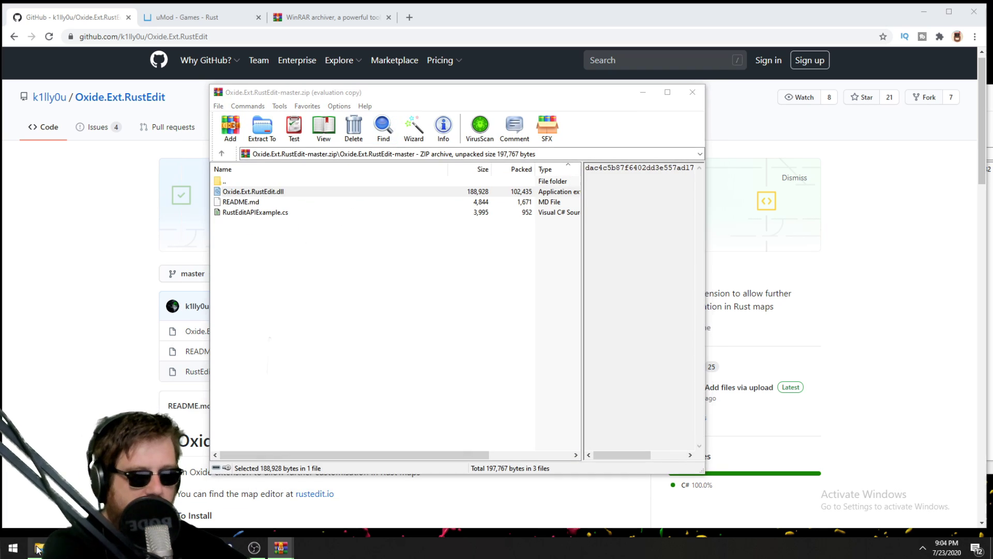
click(41, 492)
drag(307, 112, 720, 123)
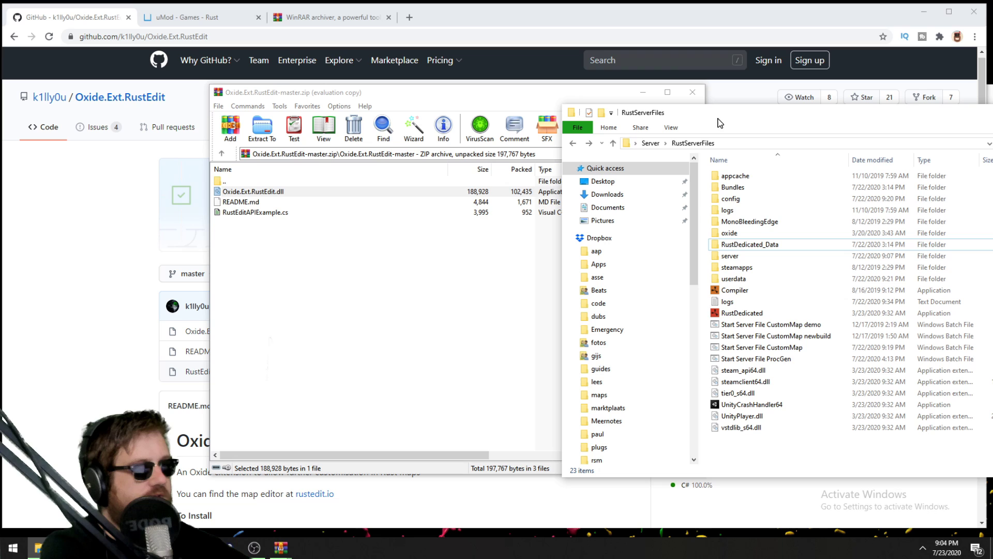
double_click(755, 245)
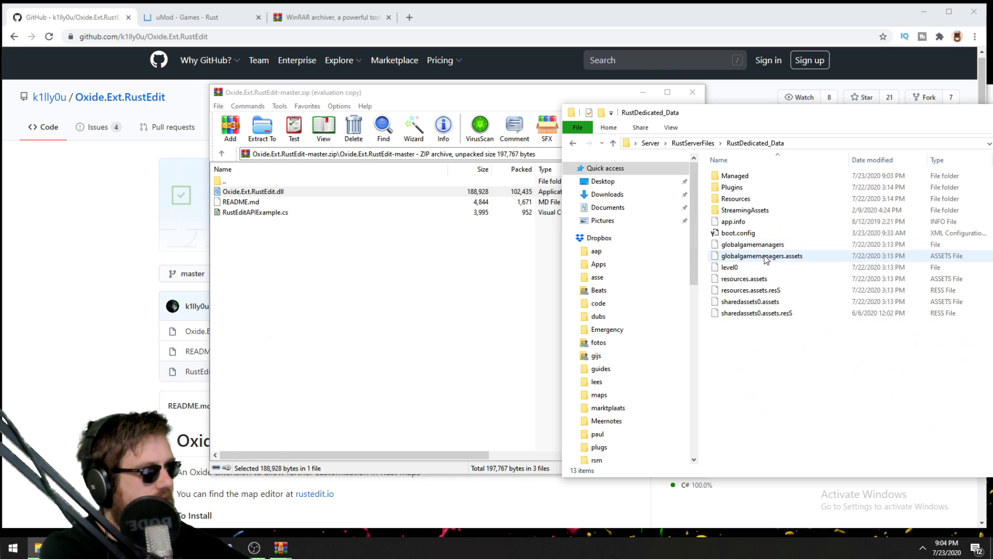
double_click(735, 176)
- Check the README's install path and copy Oxide.Ext.RustEdit.dll from the archive into the Managed folder, replacing the existing file
click(70, 235)
scroll(70, 236, down, 2)
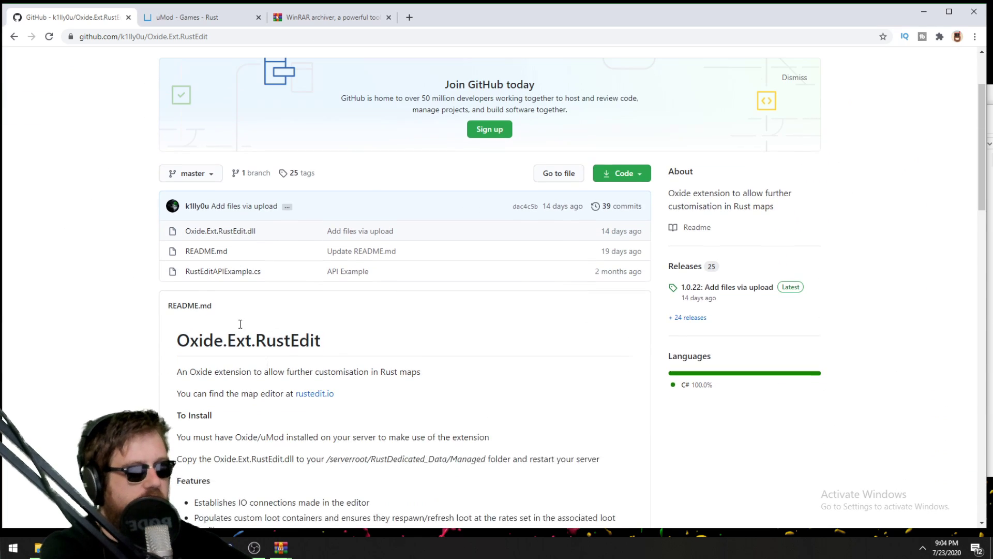
drag(326, 450, 487, 450)
click(39, 548)
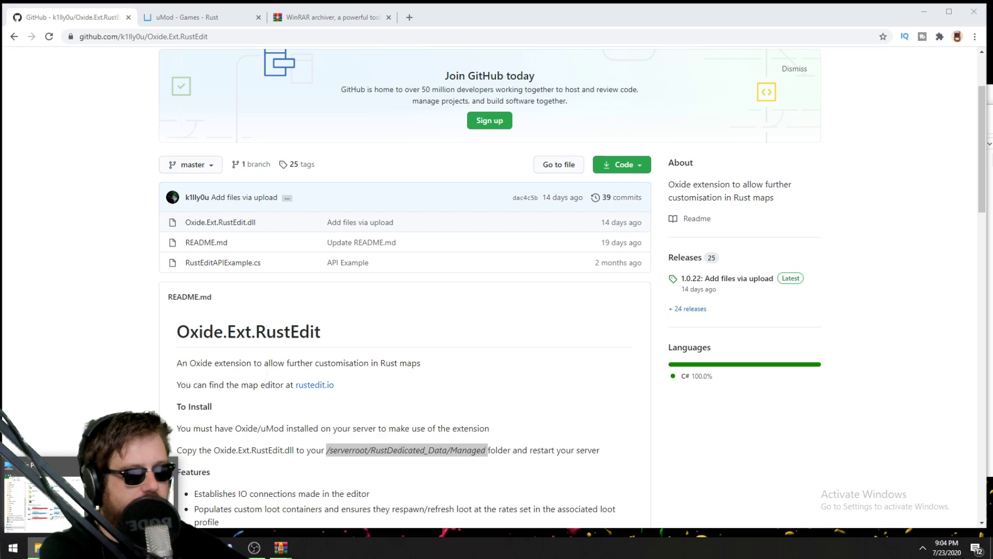
click(328, 519)
drag(253, 192, 797, 296)
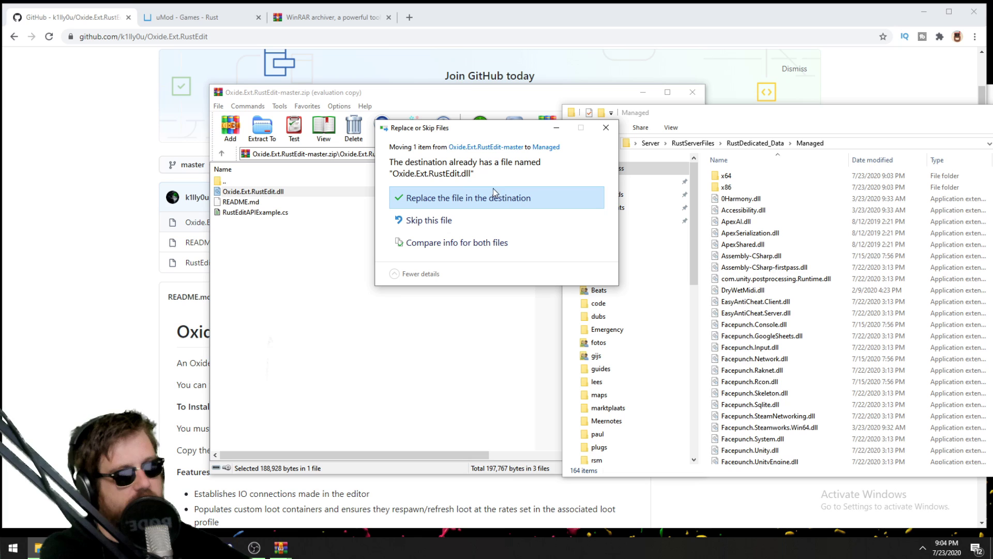
click(430, 199)
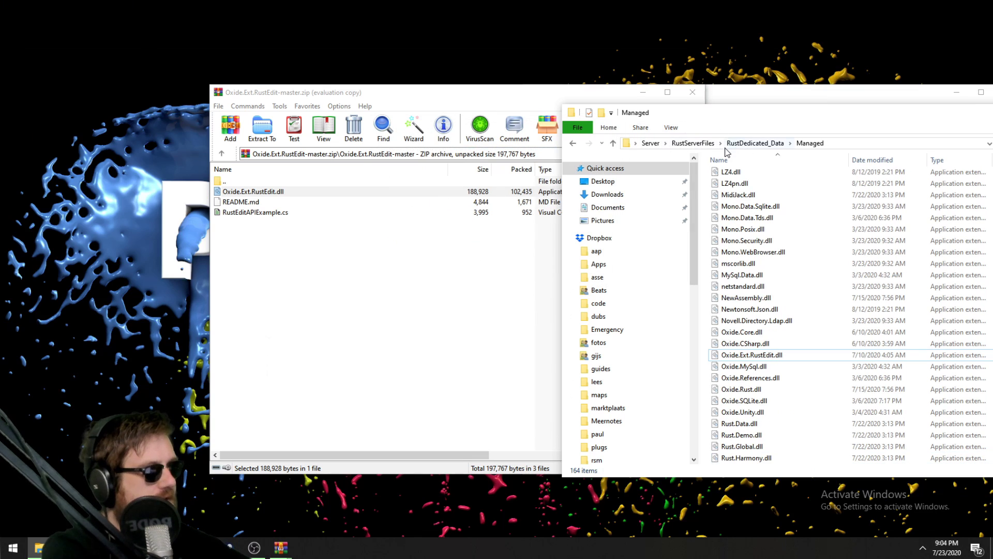
- Return to the RustServerFiles folder and launch the server with the Start Server File ProcGen batch file
click(695, 147)
drag(741, 113, 475, 90)
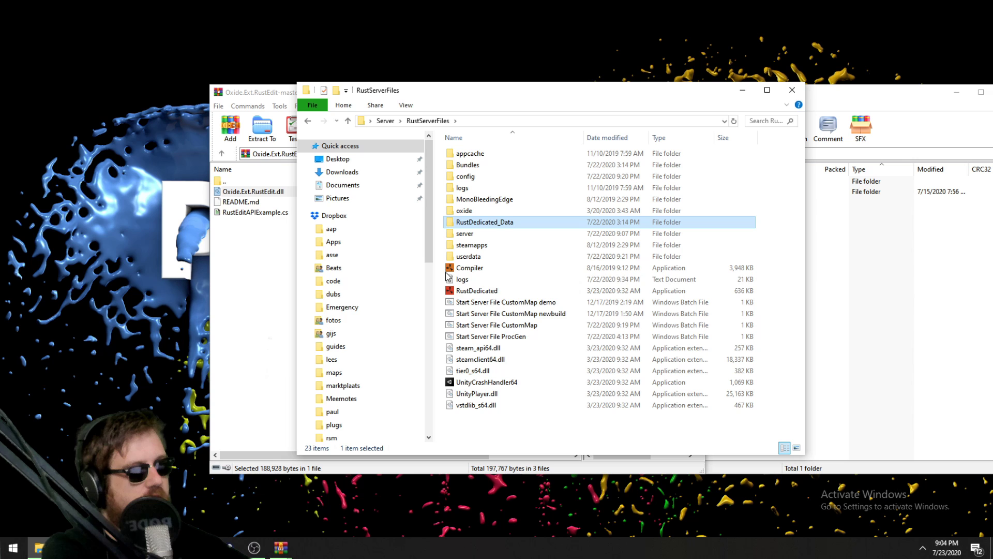
click(486, 291)
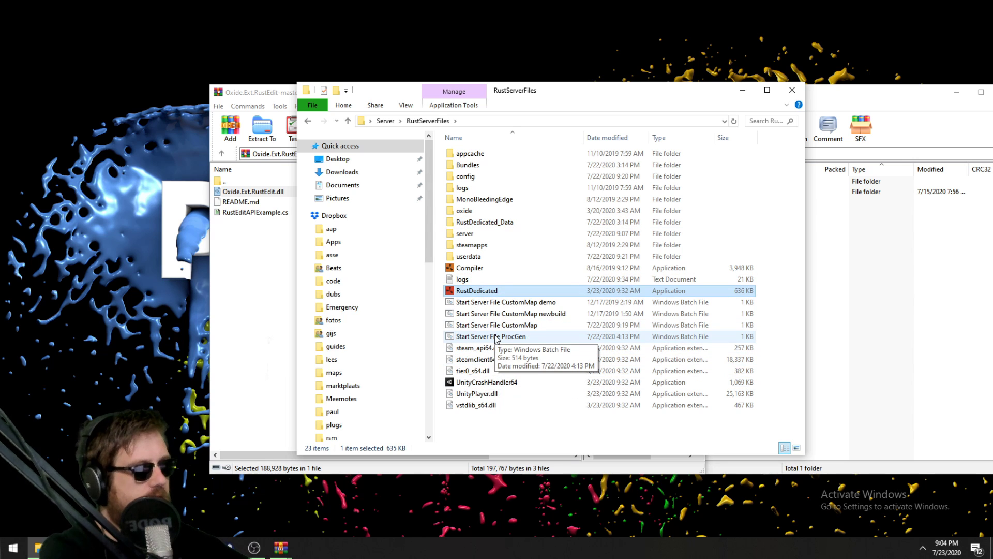
double_click(495, 337)
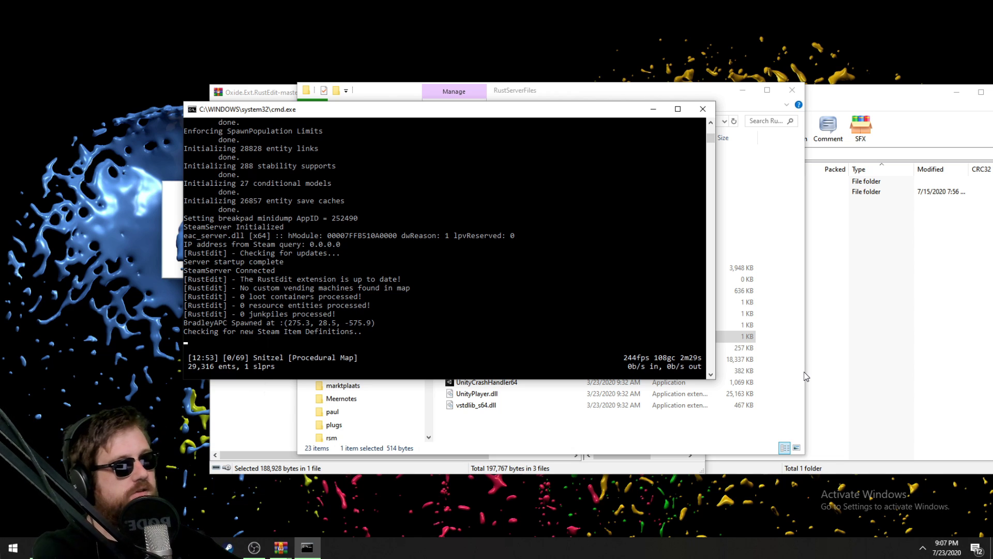
- Find the README command for showing all available console commands and run rustedit in the server console
click(790, 376)
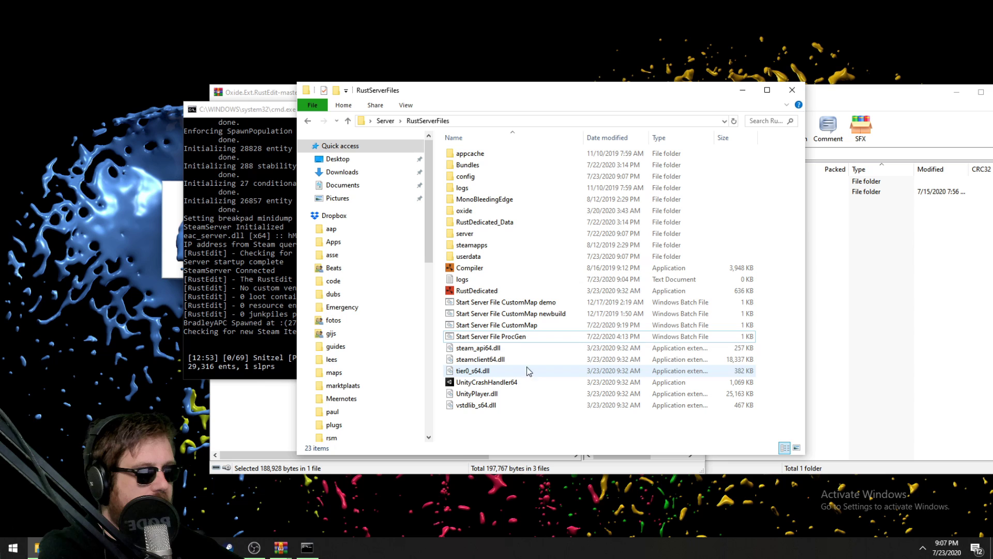
click(284, 136)
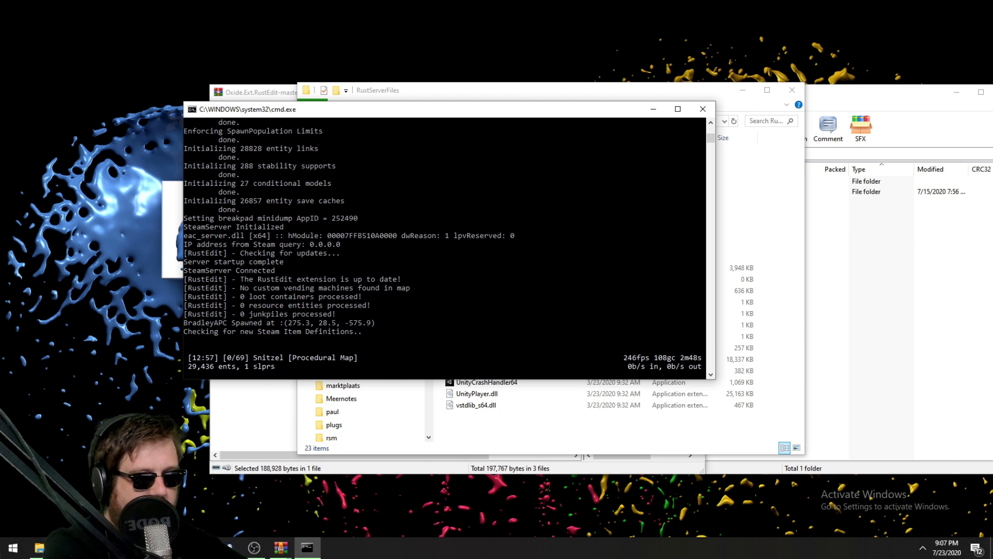
key(alt+Tab)
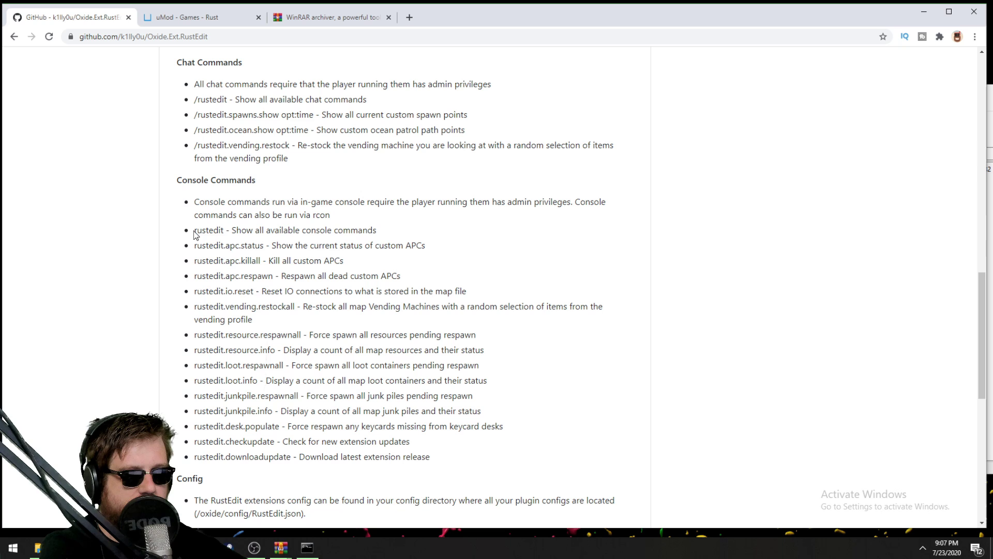
drag(194, 229, 384, 230)
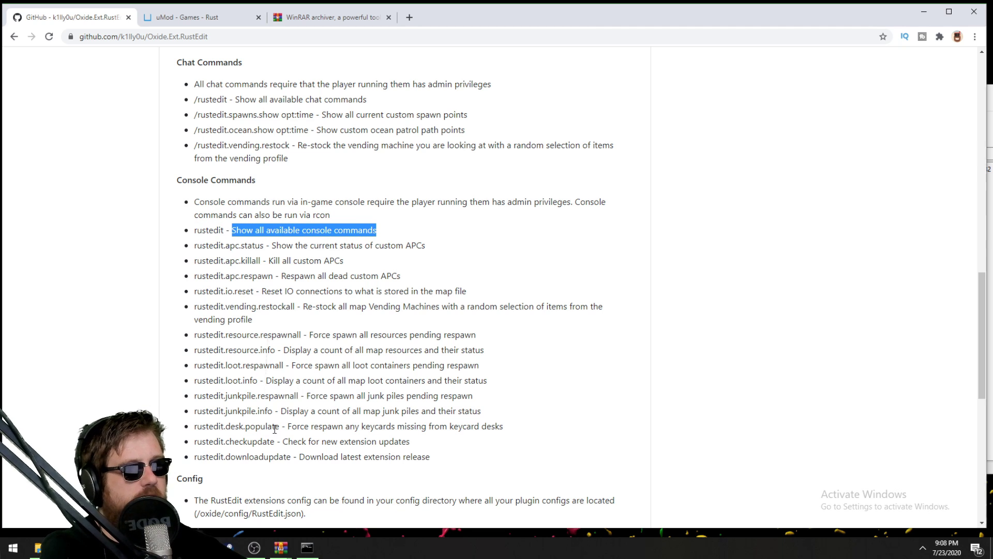
click(309, 549)
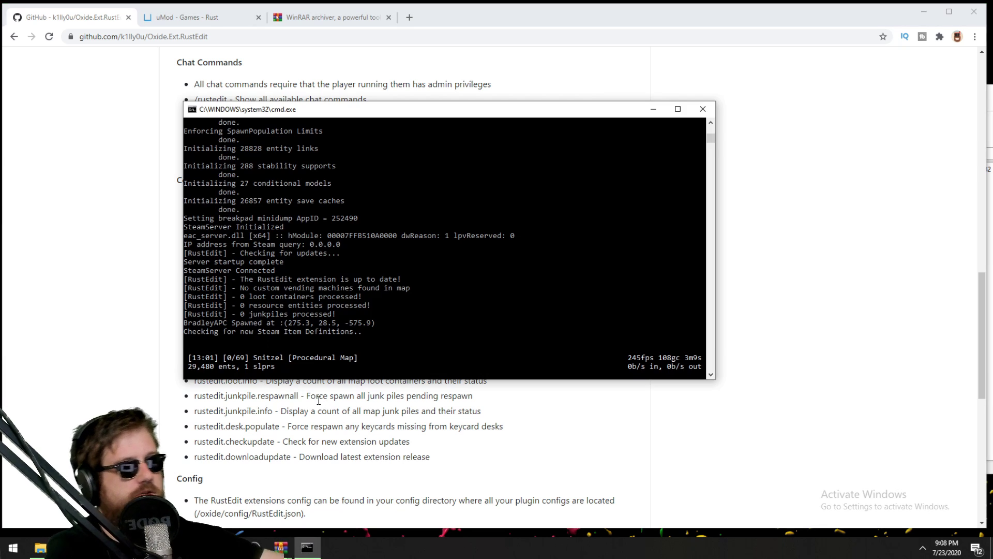
text(rustedit)
key(Return)
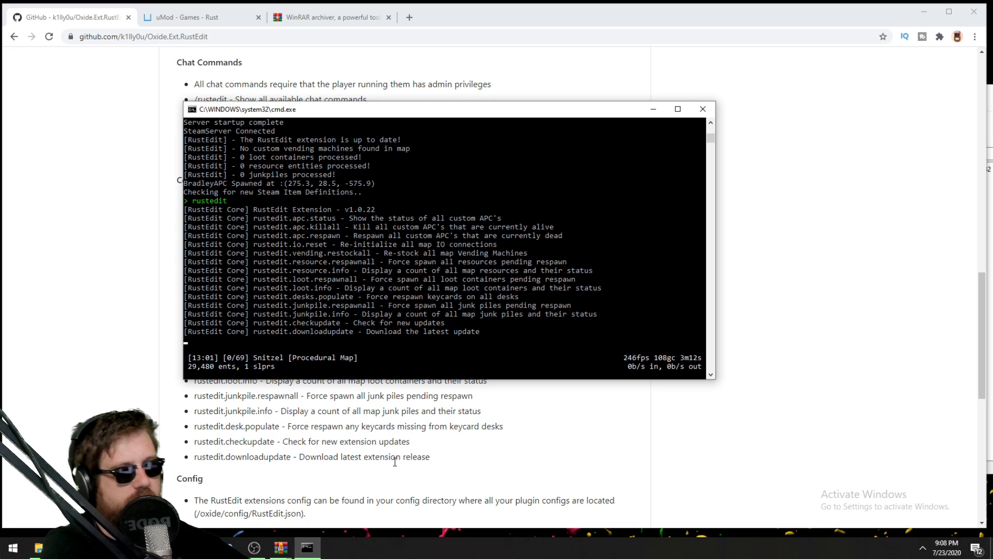